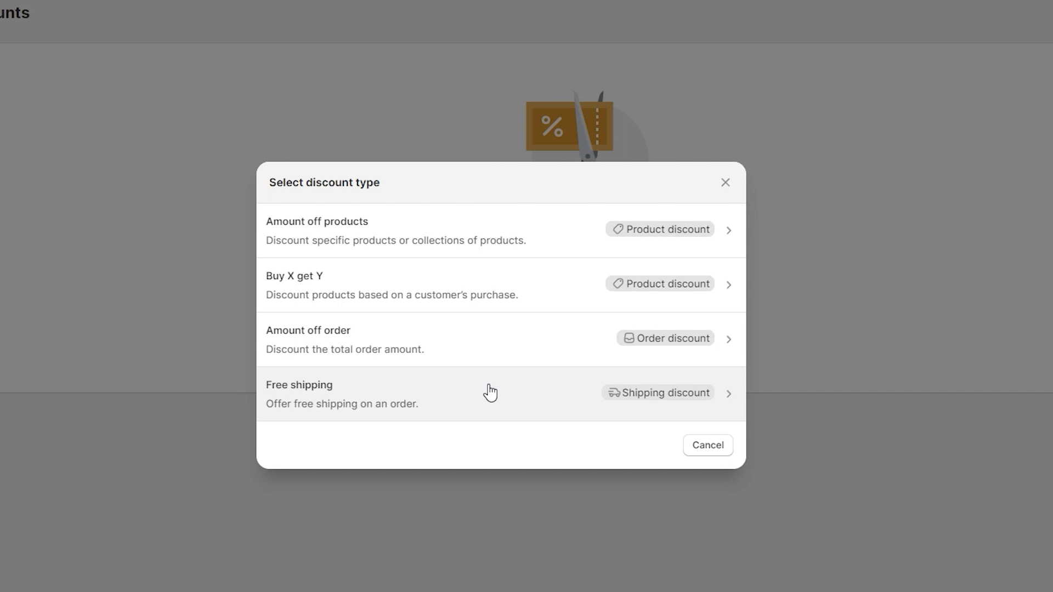
Step: Start an amount-off-order discount and set its discount code to awra1234
{"action": "left_click", "coordinate": [473, 345]}
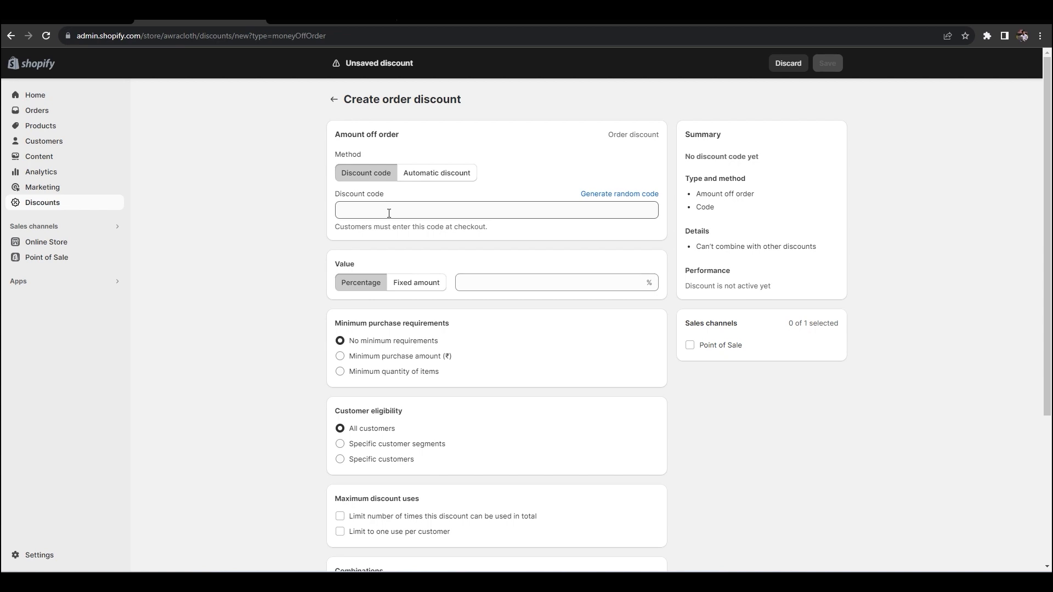
{"action": "left_click", "coordinate": [389, 213]}
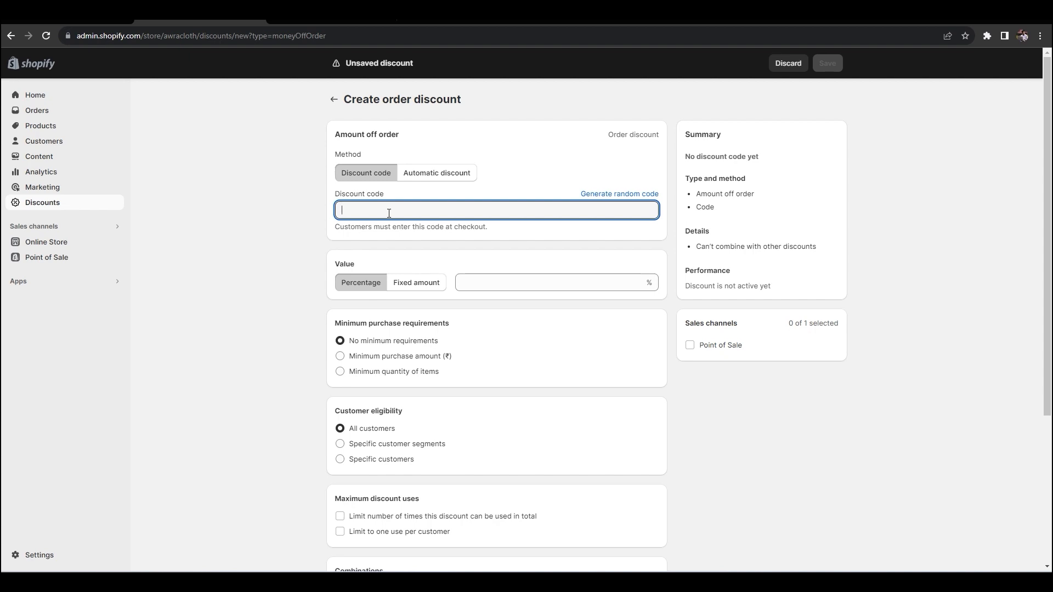
{"action": "type", "text": "awra1234"}
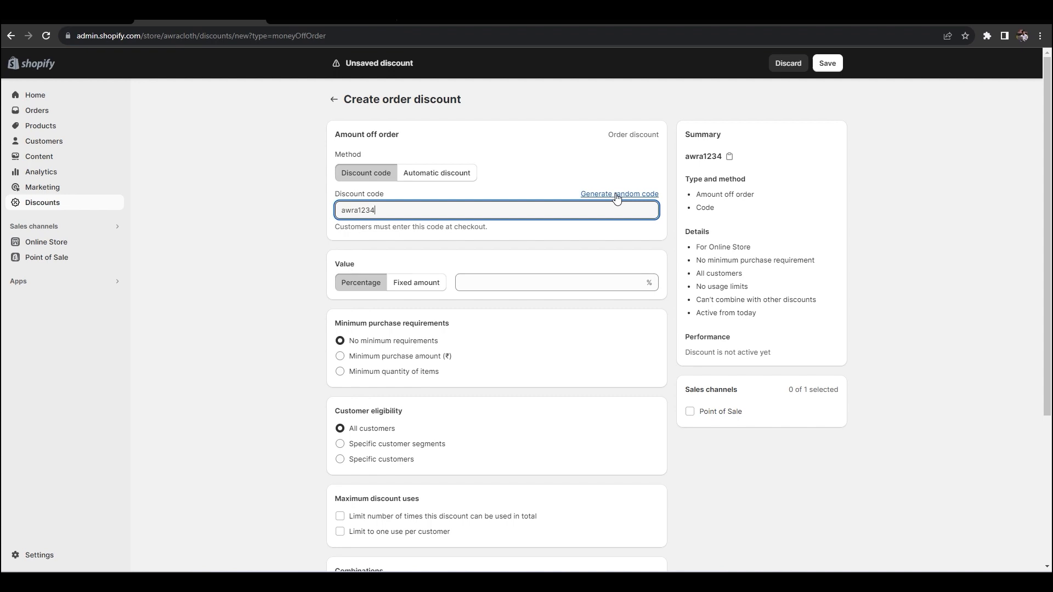
Step: Set the order discount's percentage value to 10%
{"action": "scroll", "coordinate": [512, 234], "scroll_direction": "down", "scroll_amount": 1}
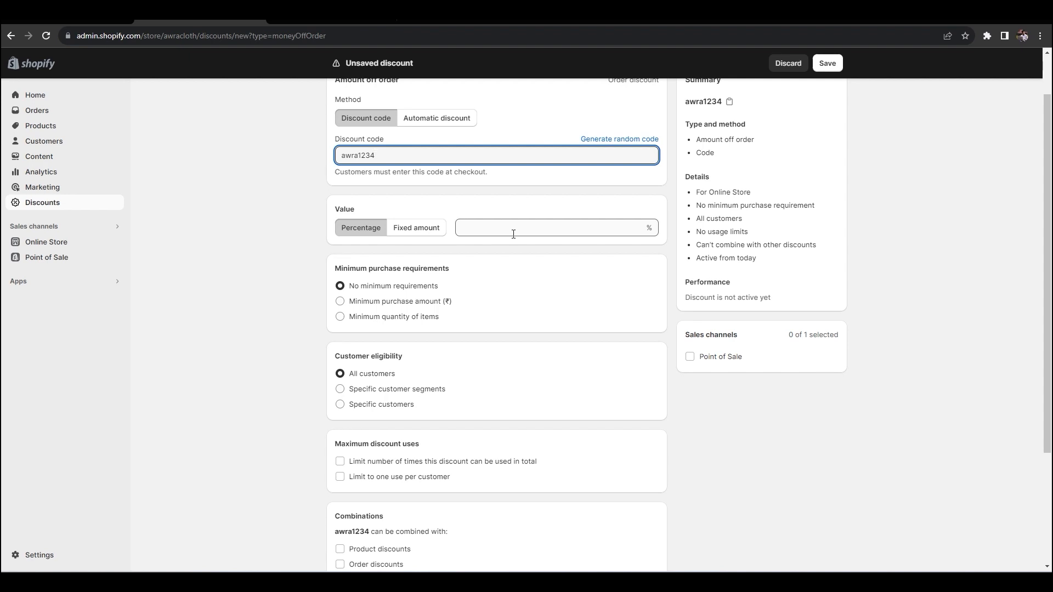
{"action": "left_click", "coordinate": [487, 230]}
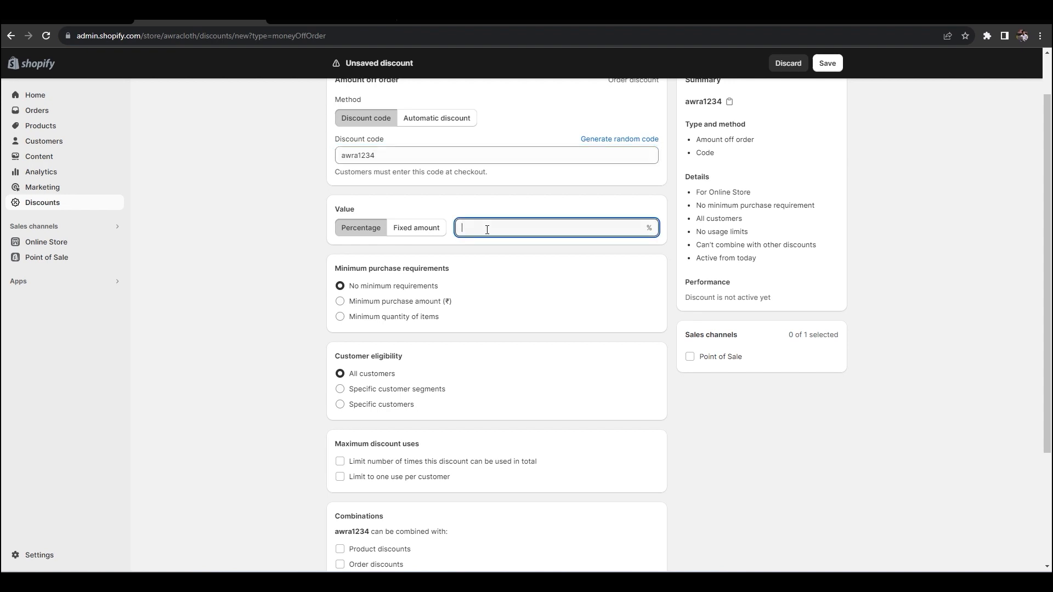
{"action": "type", "text": "10"}
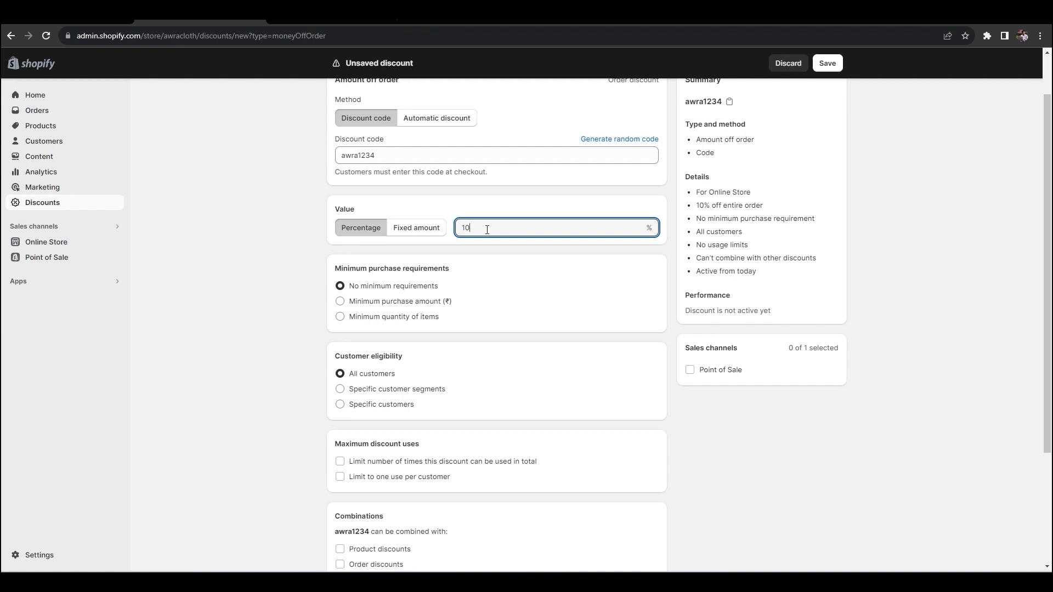
Step: Try a fixed amount of ₹200 as the discount value, and return to a percentage value of 10%
{"action": "key", "text": "BackSpace"}
{"action": "key", "text": "BackSpace"}
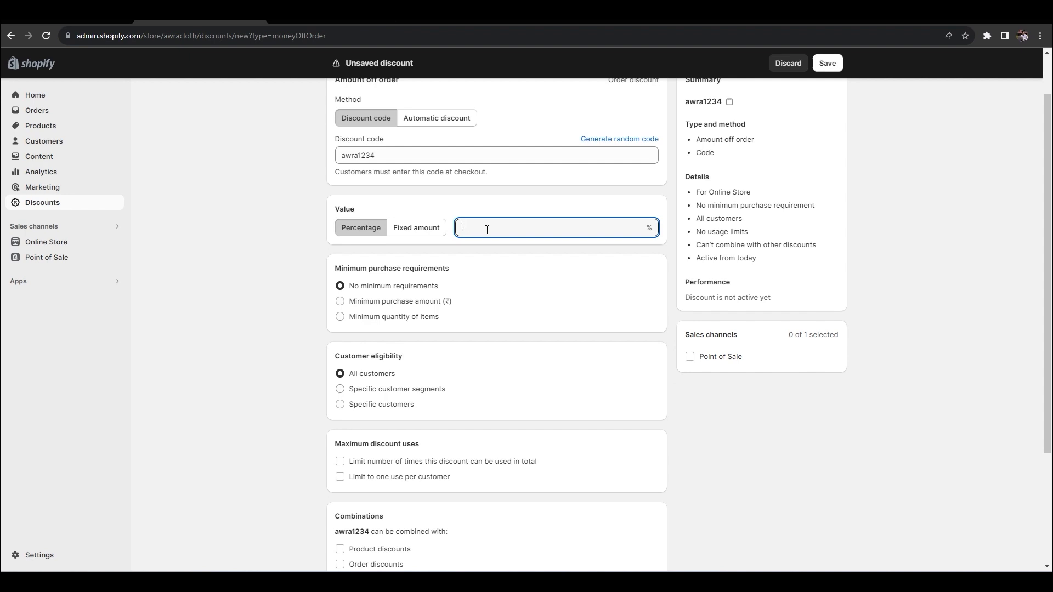
{"action": "left_click", "coordinate": [414, 232]}
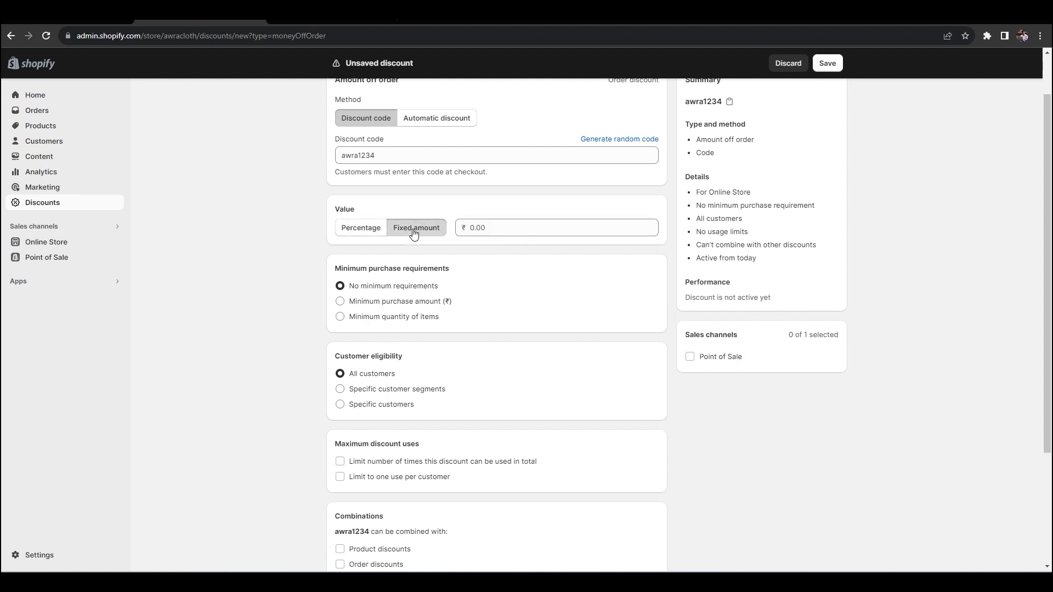
{"action": "left_click", "coordinate": [480, 227]}
{"action": "type", "text": "1"}
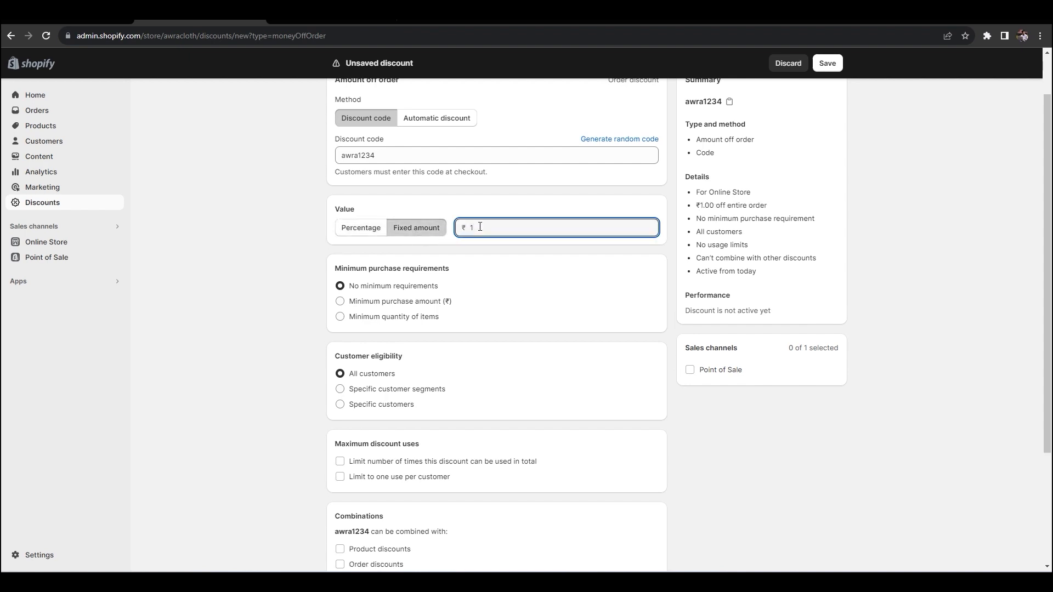
{"action": "key", "text": "BackSpace"}
{"action": "type", "text": "200"}
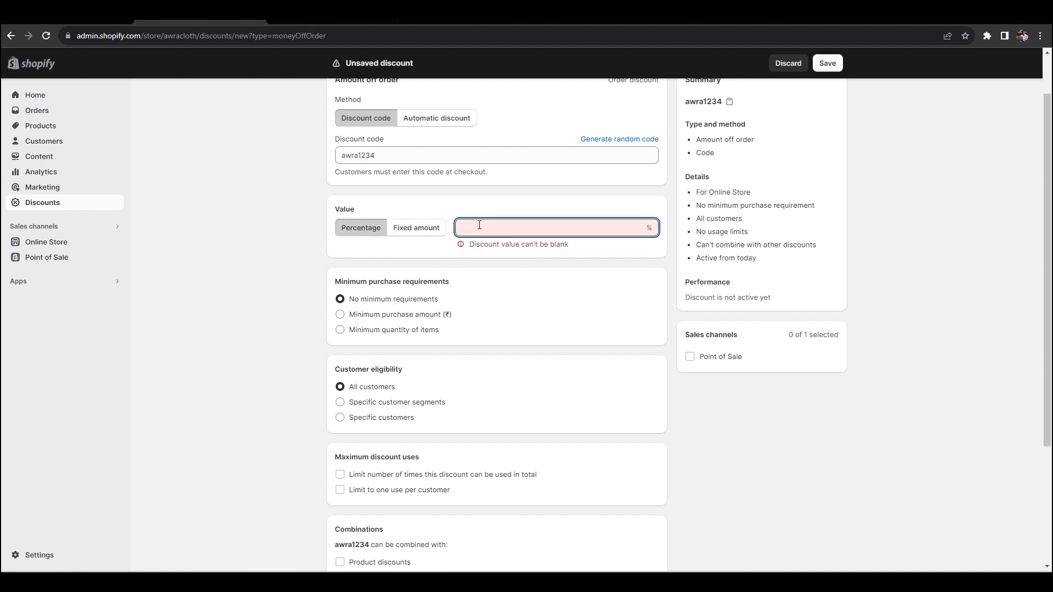
{"action": "type", "text": "10"}
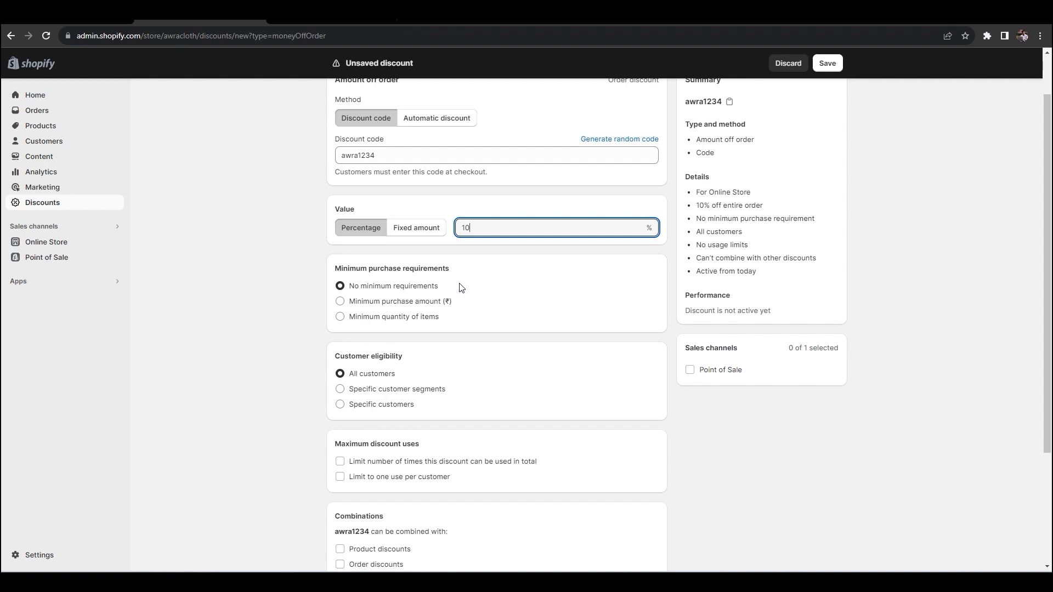
Step: Try a minimum purchase amount of ₹200 and a minimum quantity of 2 items, and return to no minimum requirements
{"action": "scroll", "coordinate": [571, 467], "scroll_direction": "up", "scroll_amount": 1}
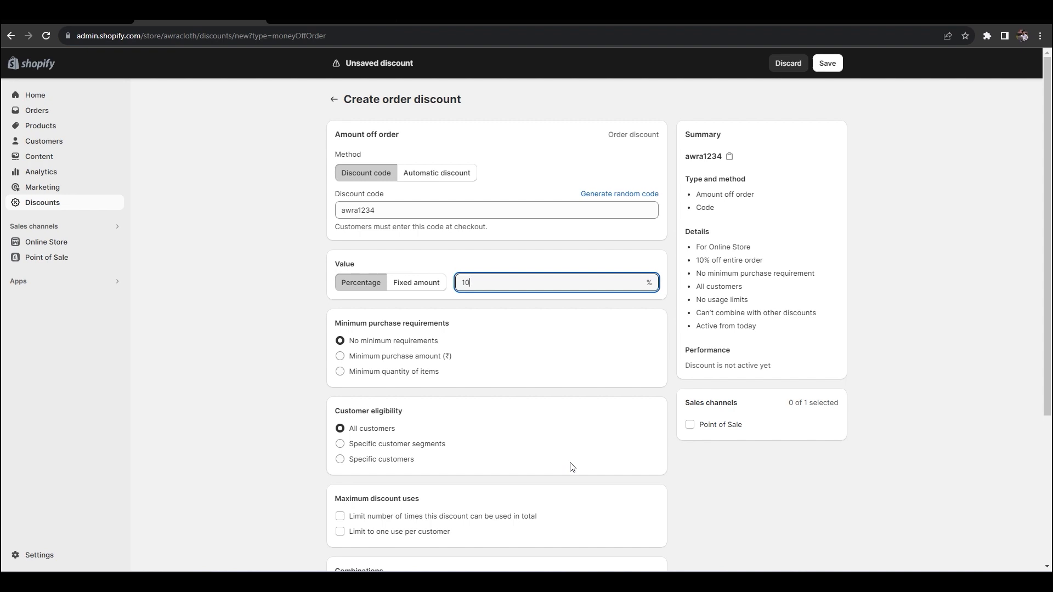
{"action": "left_click", "coordinate": [351, 357]}
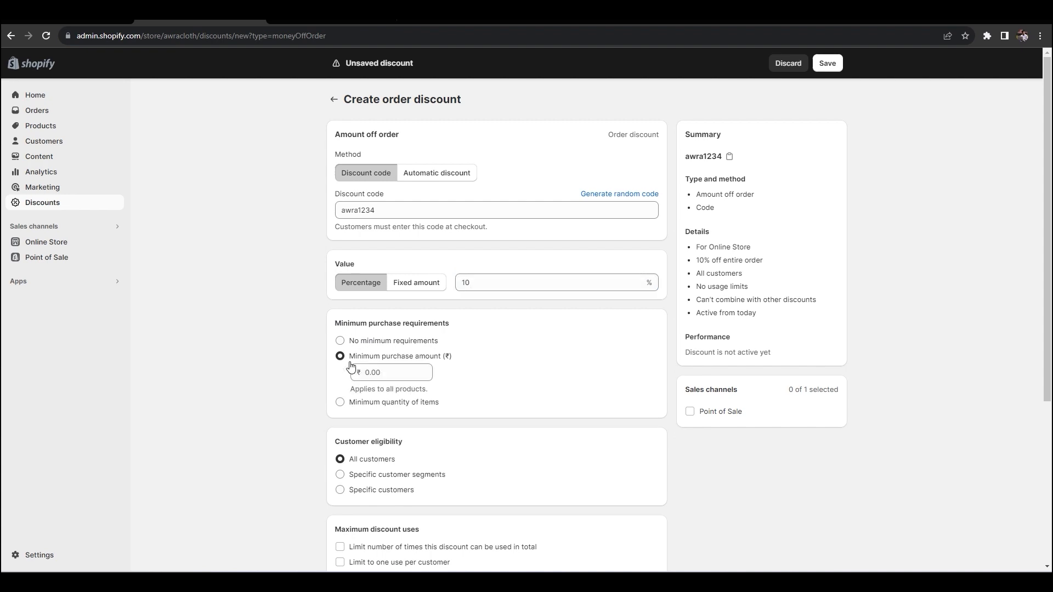
{"action": "left_click", "coordinate": [383, 373]}
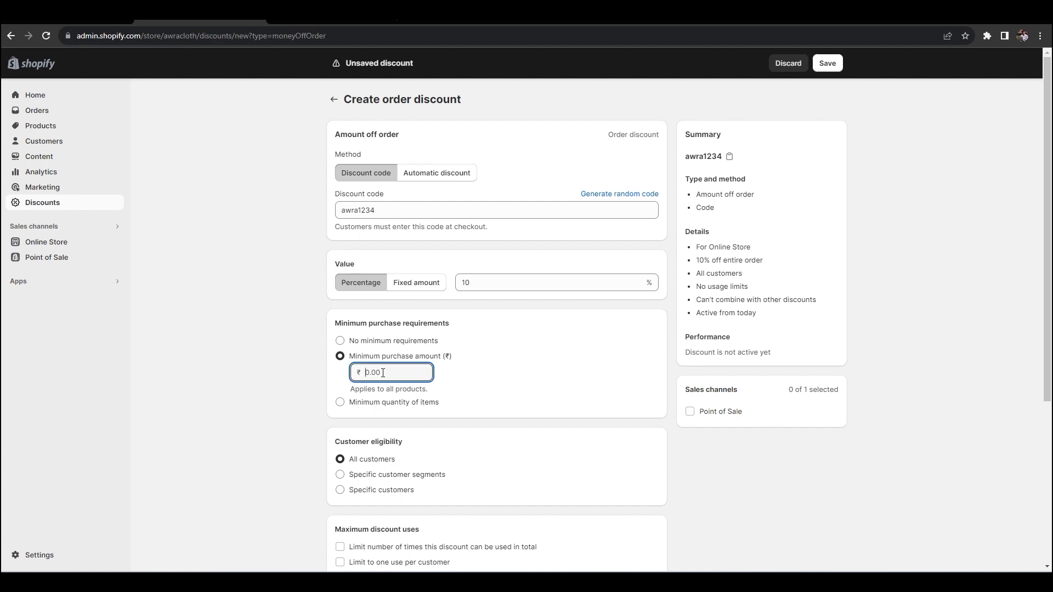
{"action": "type", "text": "200"}
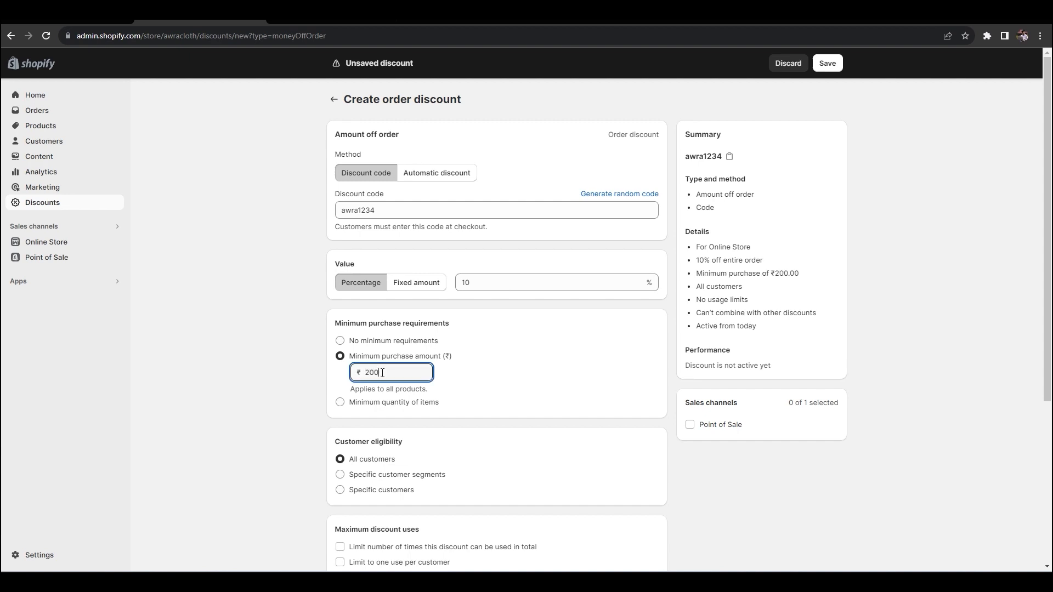
{"action": "left_click", "coordinate": [340, 404]}
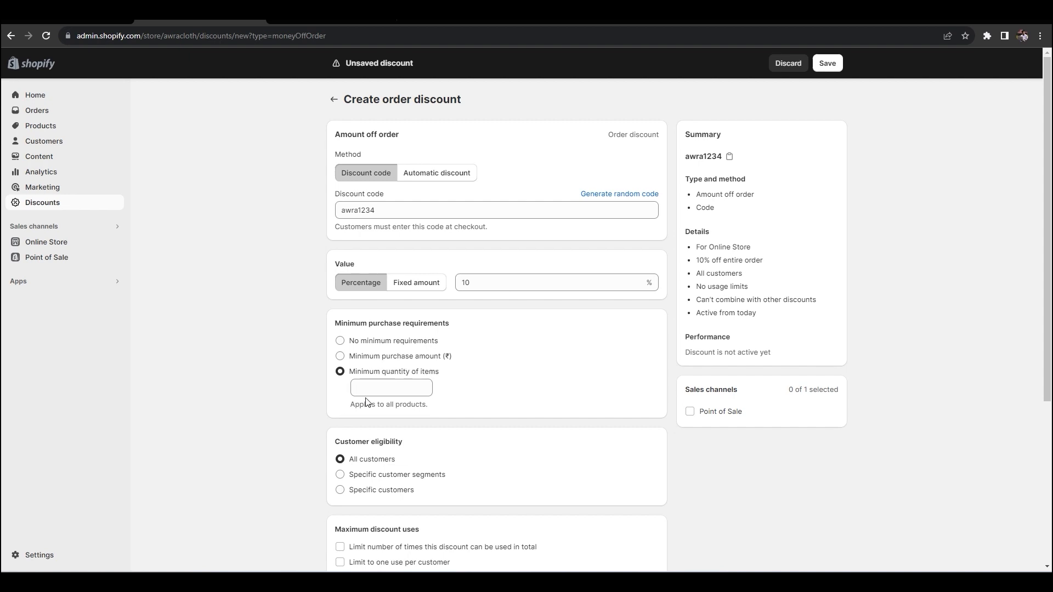
{"action": "left_click", "coordinate": [377, 389]}
{"action": "type", "text": "2"}
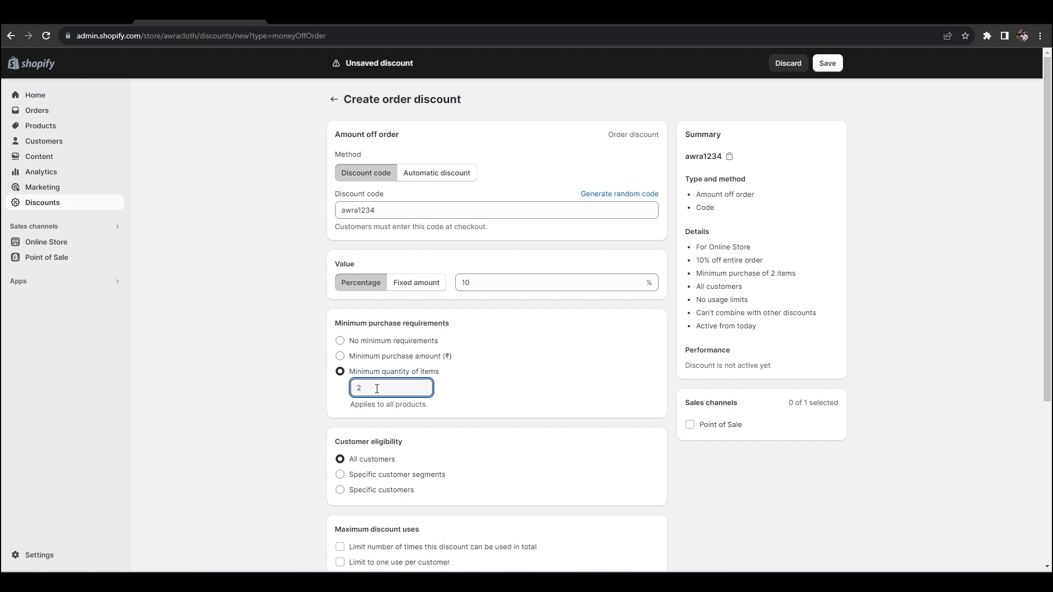
{"action": "left_click", "coordinate": [340, 340]}
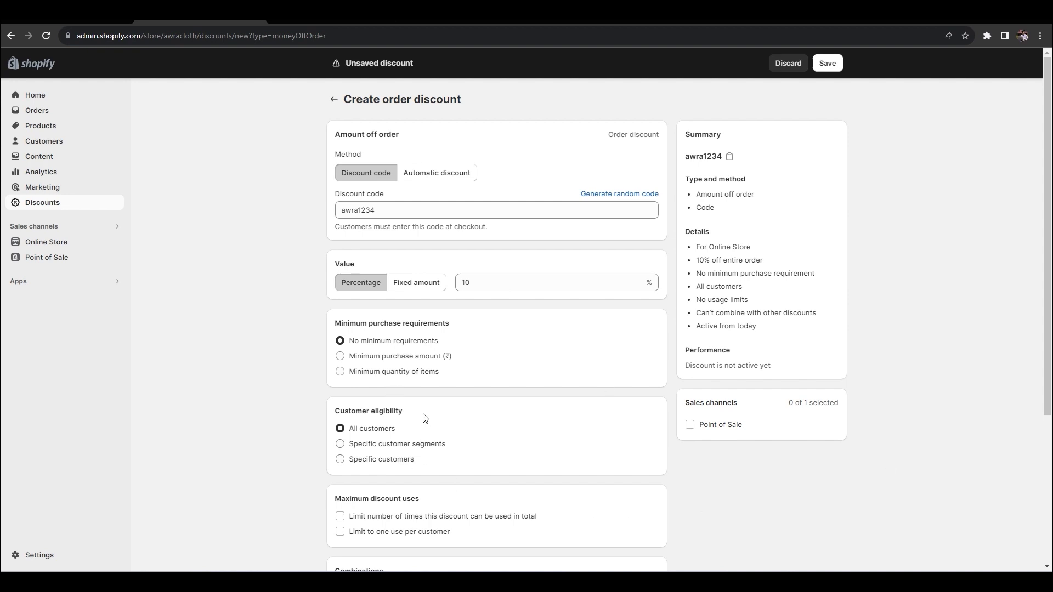
Step: Restrict customer eligibility to the customer segment "Customers who haven't purchased"
{"action": "scroll", "coordinate": [427, 436], "scroll_direction": "down", "scroll_amount": 1}
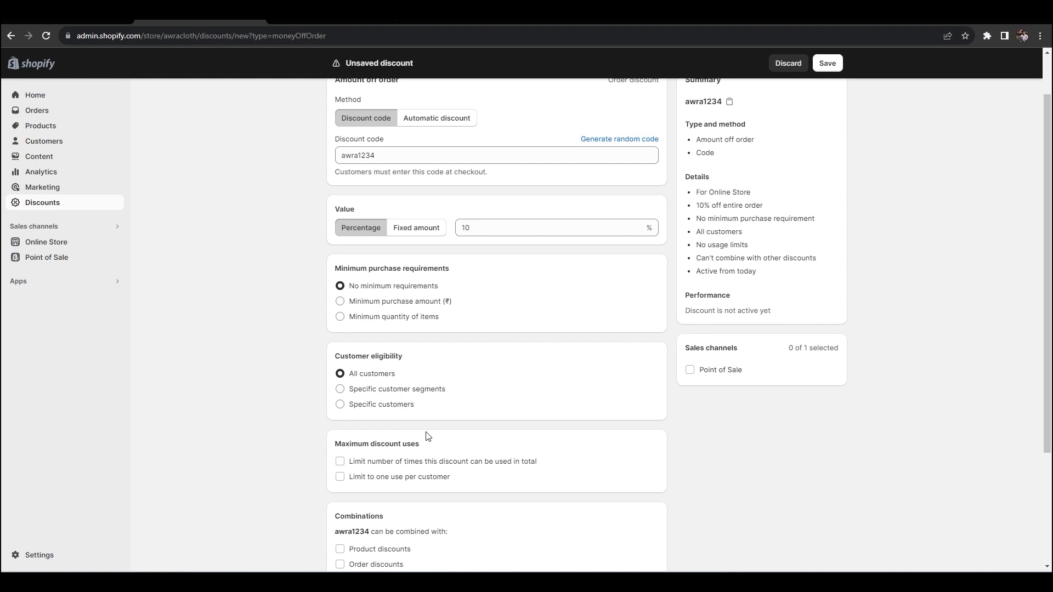
{"action": "left_click", "coordinate": [416, 389]}
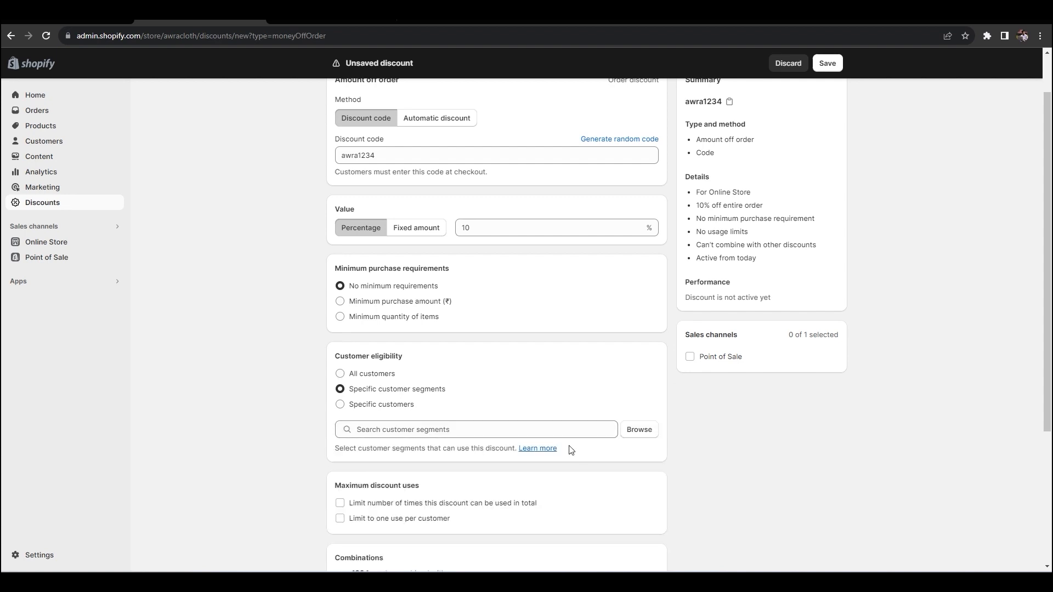
{"action": "left_click", "coordinate": [637, 430]}
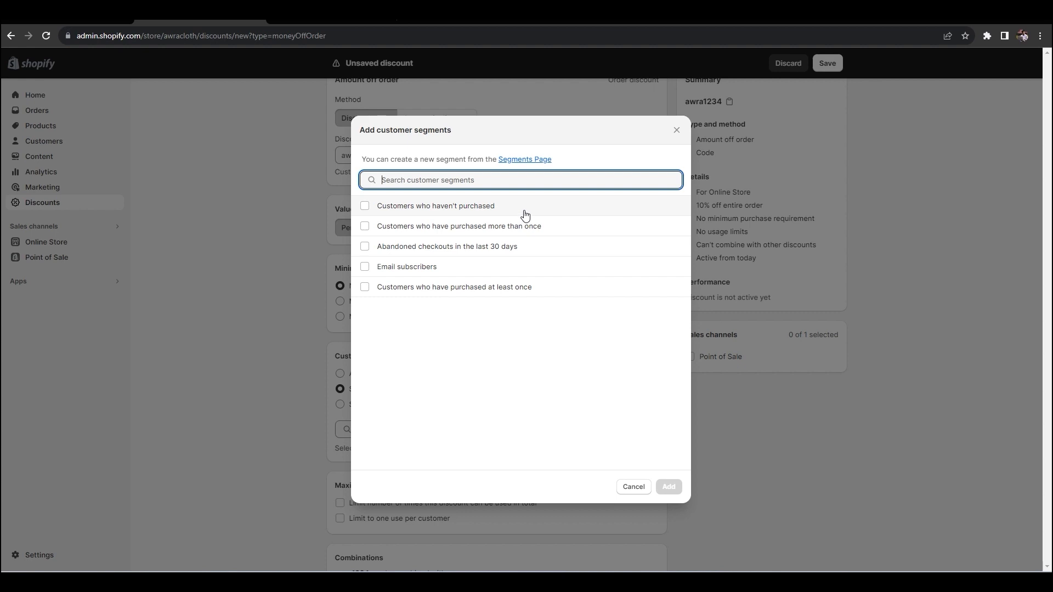
{"action": "left_click", "coordinate": [392, 213]}
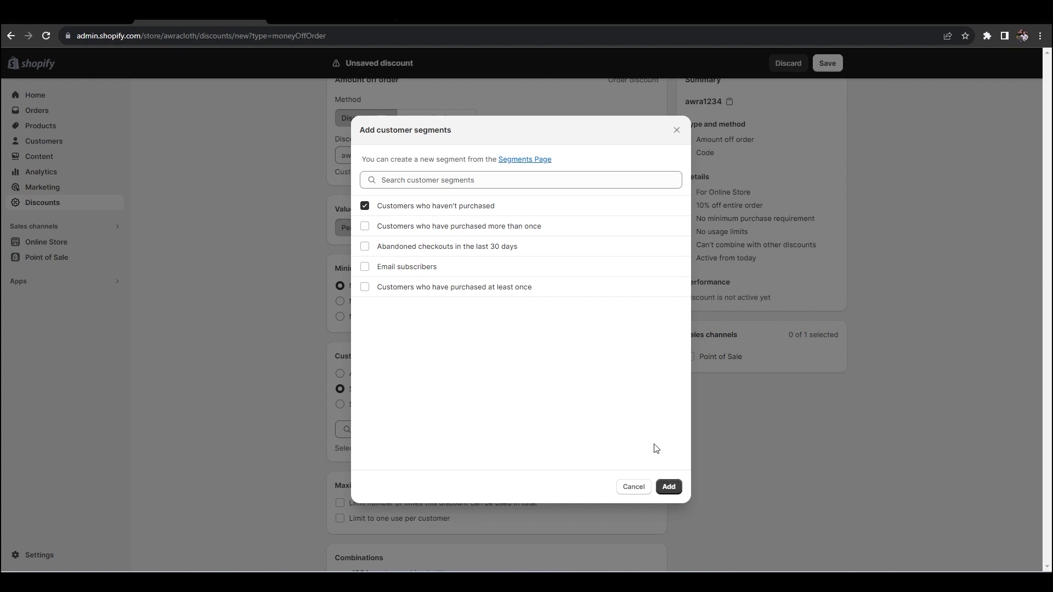
{"action": "left_click", "coordinate": [667, 486]}
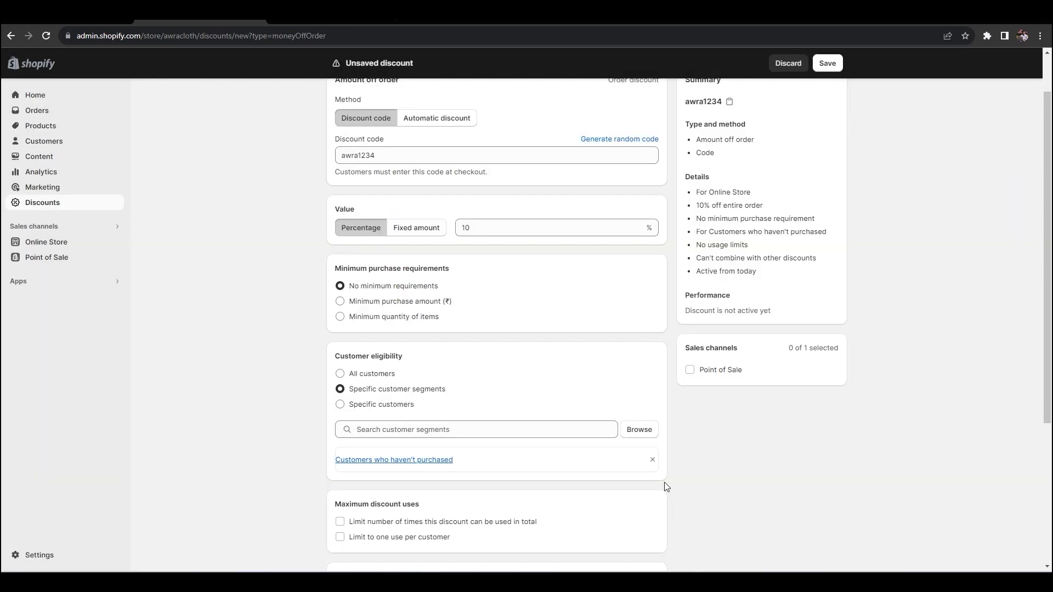
Step: Try limiting the total number of times the discount can be used to 2
{"action": "scroll", "coordinate": [782, 334], "scroll_direction": "down", "scroll_amount": 5}
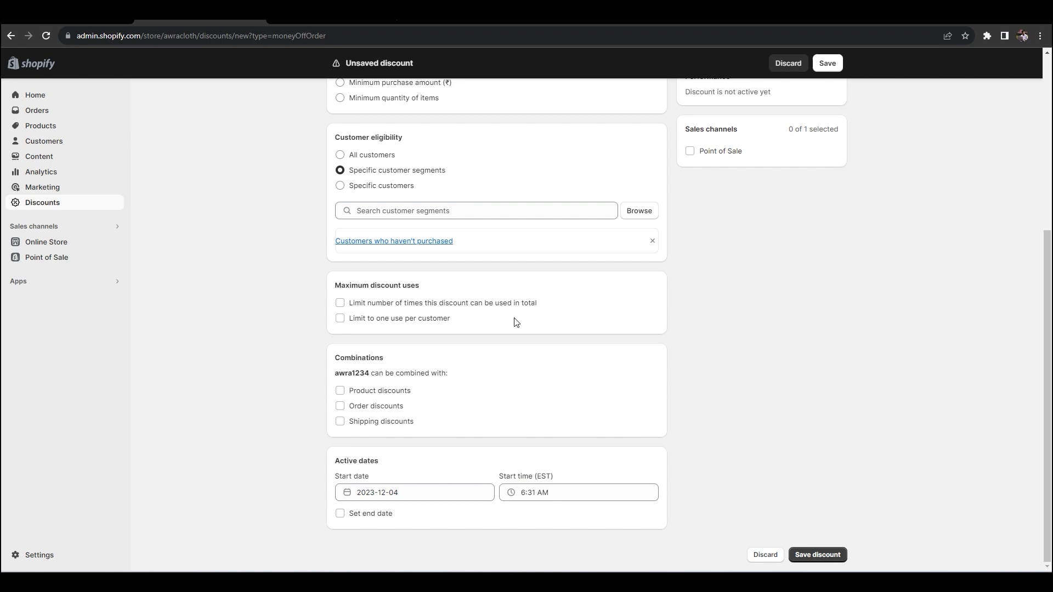
{"action": "left_click", "coordinate": [342, 305]}
{"action": "left_click", "coordinate": [378, 322]}
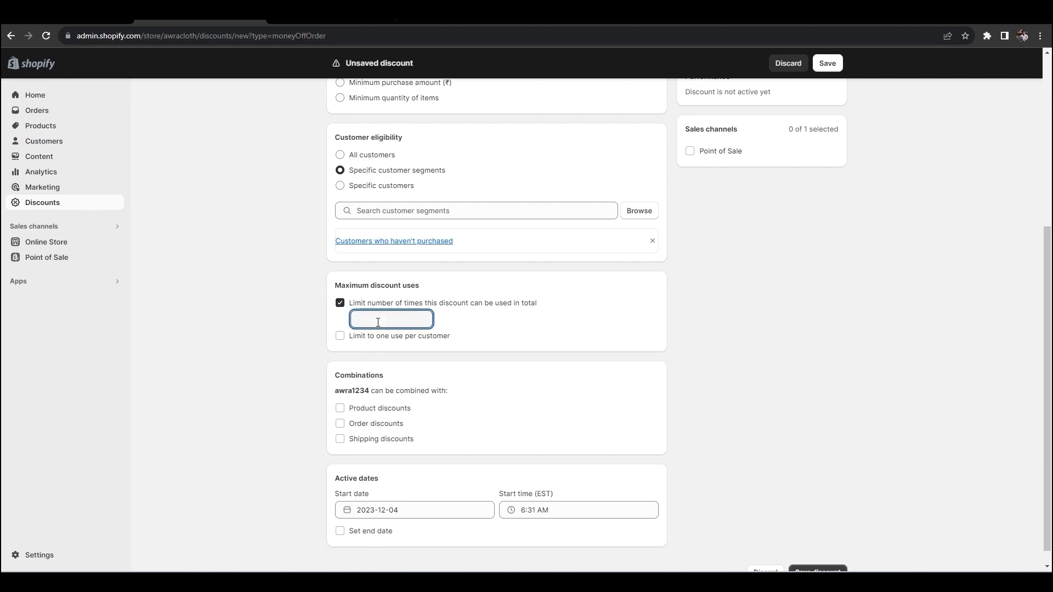
{"action": "type", "text": "2"}
{"action": "scroll", "coordinate": [717, 288], "scroll_direction": "up", "scroll_amount": 5}
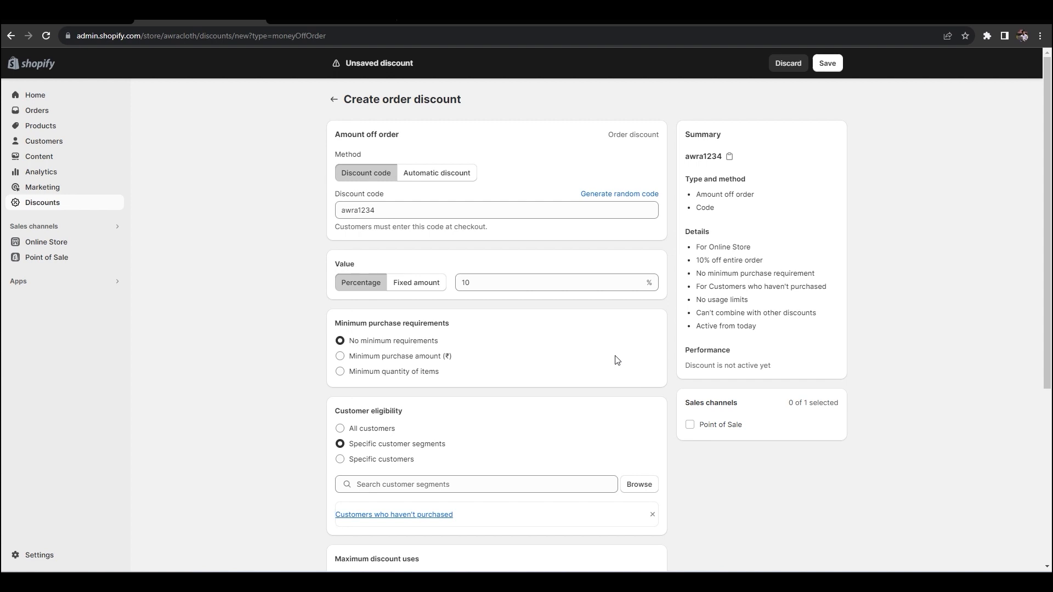
Step: Limit the discount to one use per customer and enable an end date for its active period
{"action": "scroll", "coordinate": [773, 510], "scroll_direction": "down", "scroll_amount": 5}
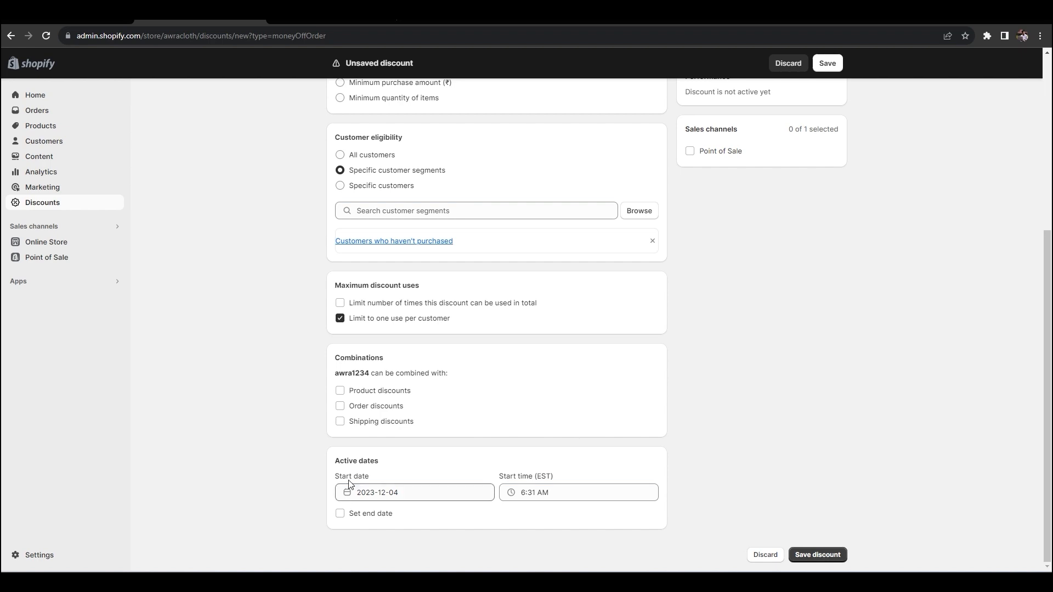
{"action": "left_click", "coordinate": [340, 513]}
{"action": "scroll", "coordinate": [465, 516], "scroll_direction": "down", "scroll_amount": 1}
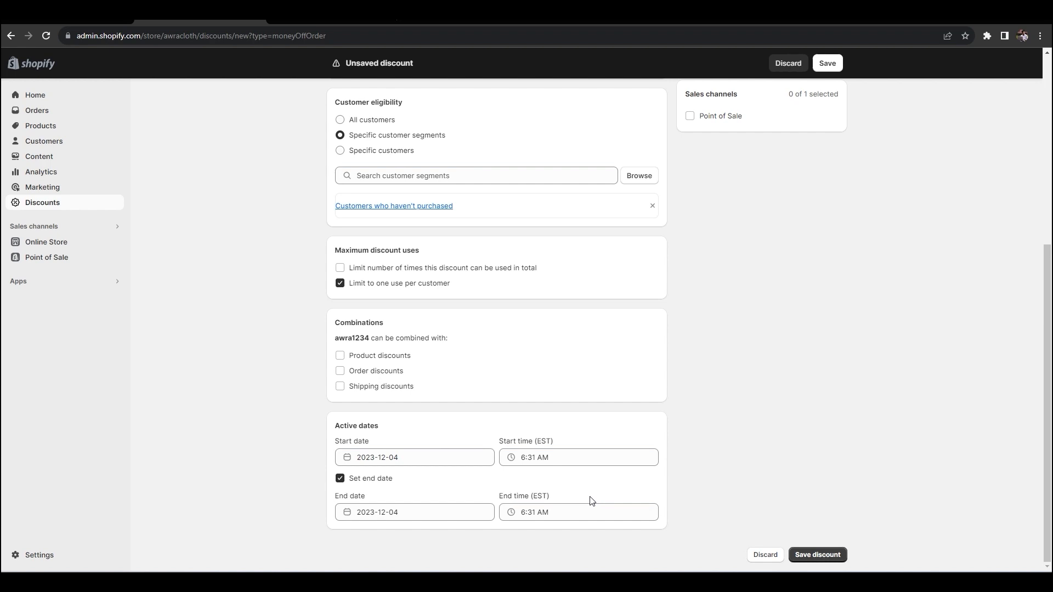
Step: Save the new order discount
{"action": "scroll", "coordinate": [591, 500], "scroll_direction": "up", "scroll_amount": 5}
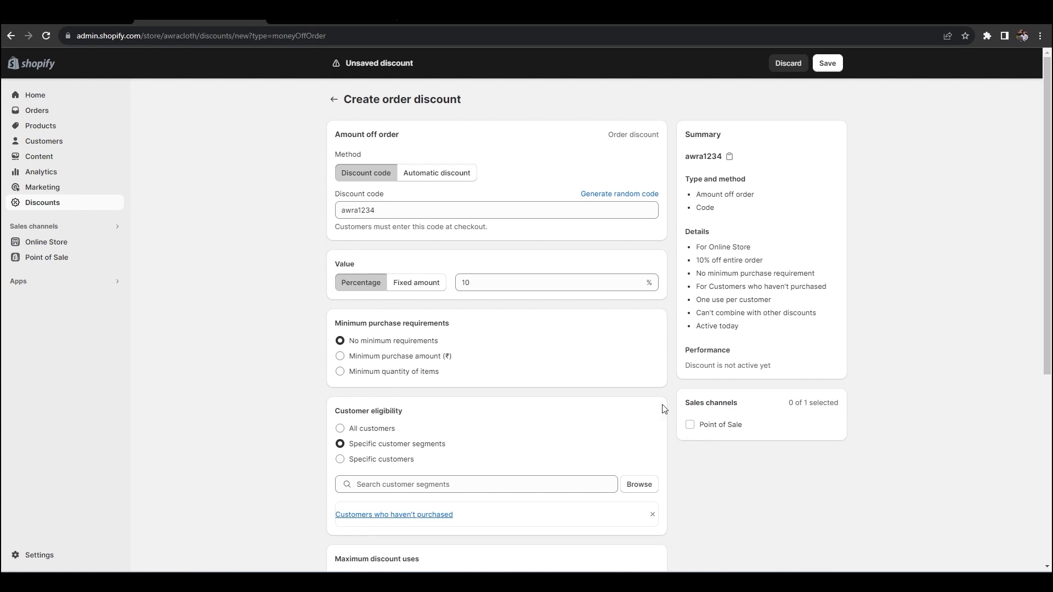
{"action": "left_click", "coordinate": [829, 63]}
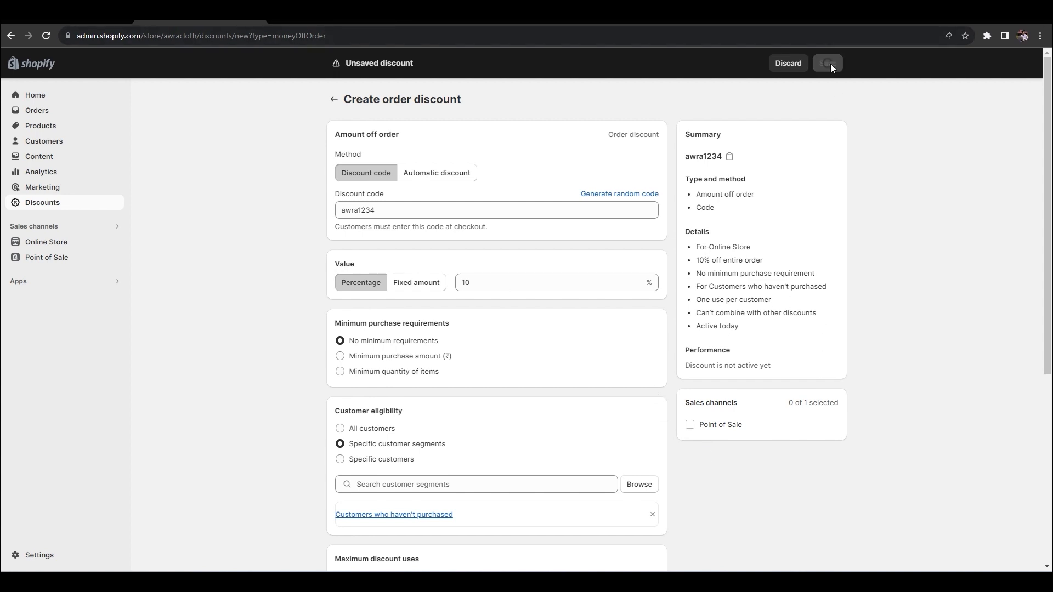